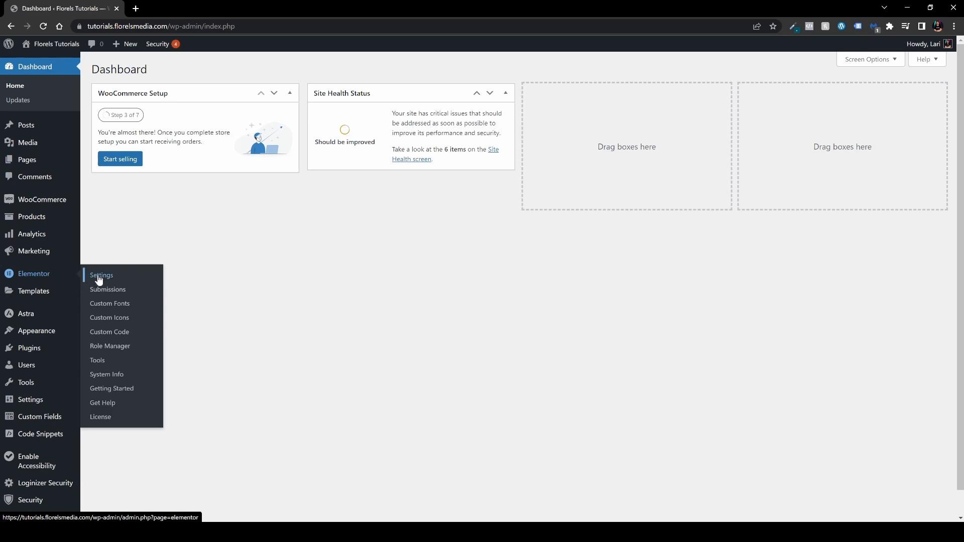
- Set Elementor's Form Submissions feature to Active under Settings > Features
click(99, 278)
click(252, 177)
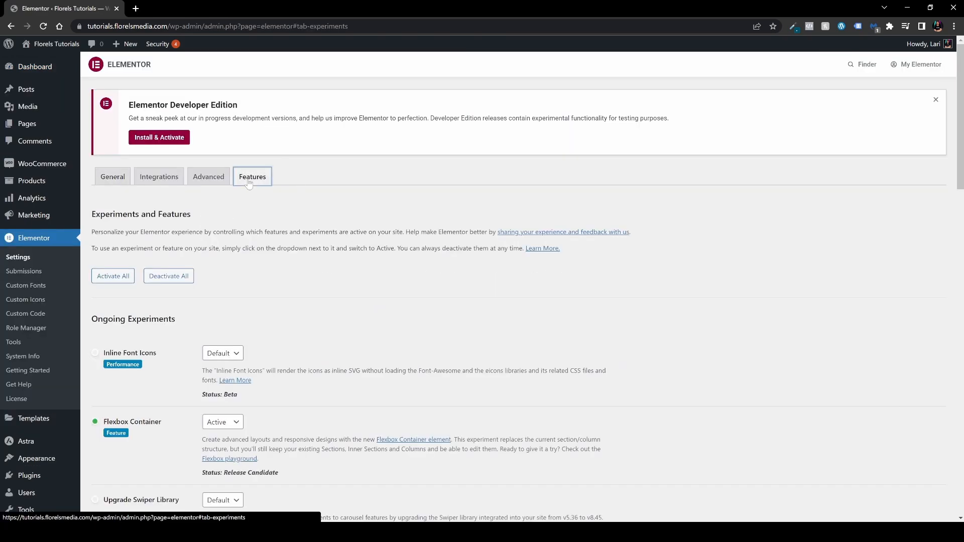
scroll(223, 219, down, 4)
scroll(196, 302, down, 5)
scroll(181, 324, down, 4)
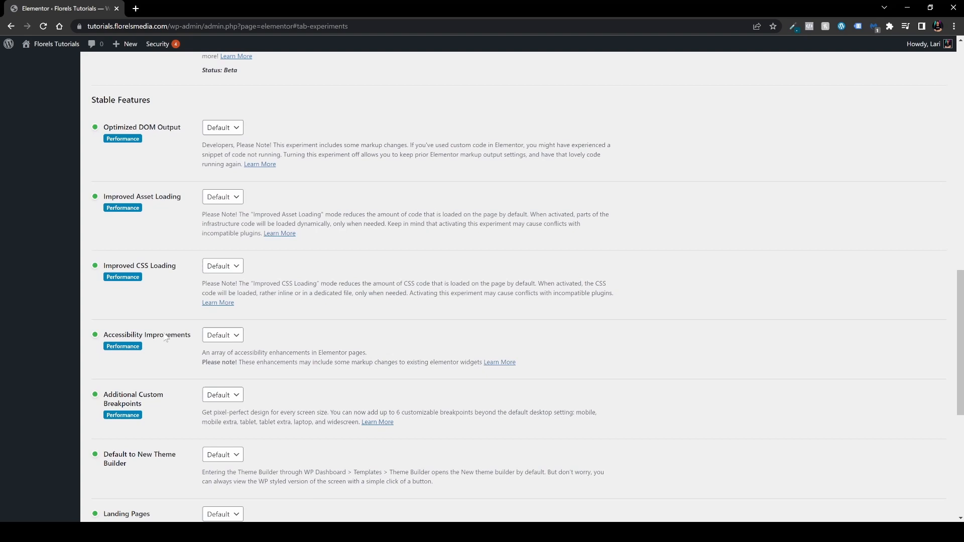
scroll(167, 337, down, 2)
scroll(167, 337, down, 4)
scroll(151, 362, down, 3)
scroll(141, 380, down, 1)
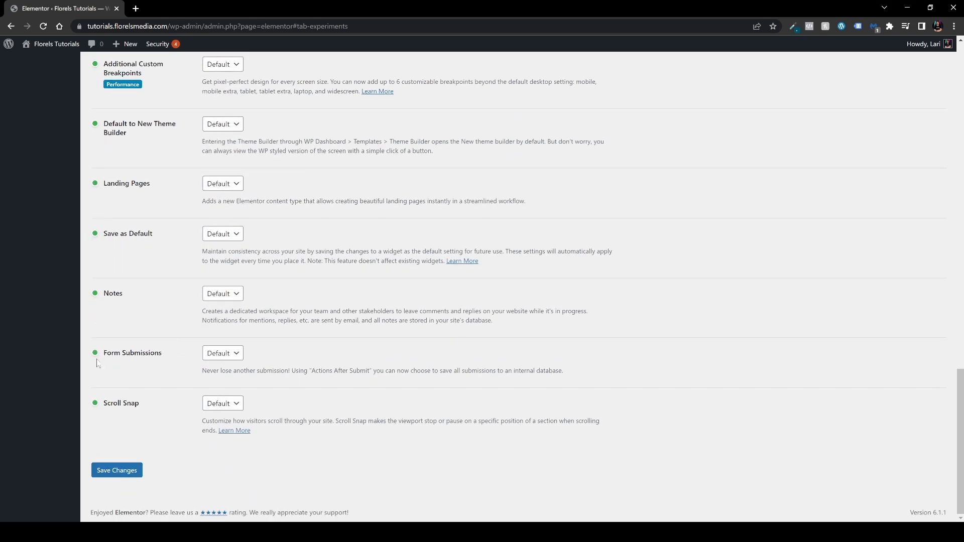
click(222, 353)
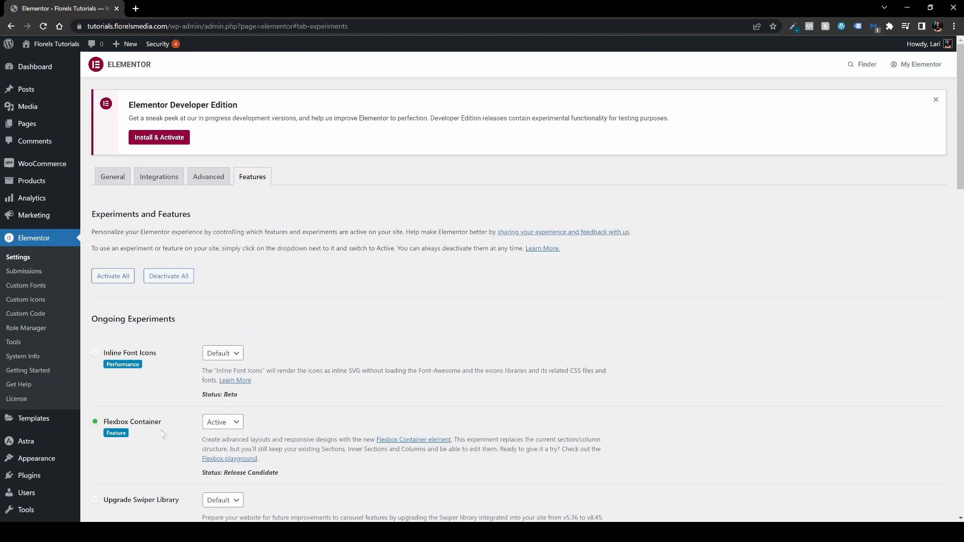
- Create a new page titled 'Form Test Page' and open it in the Elementor editor
click(29, 124)
click(144, 70)
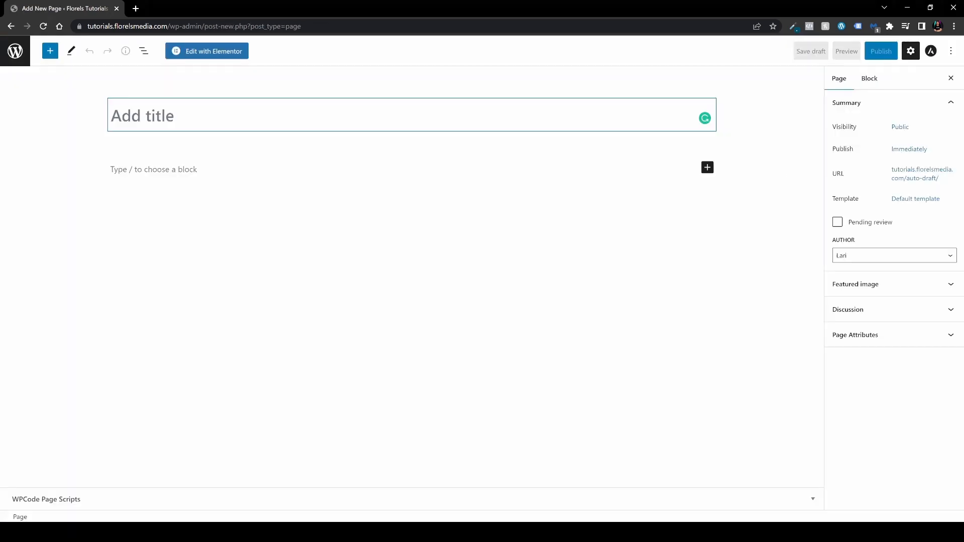
text(F)
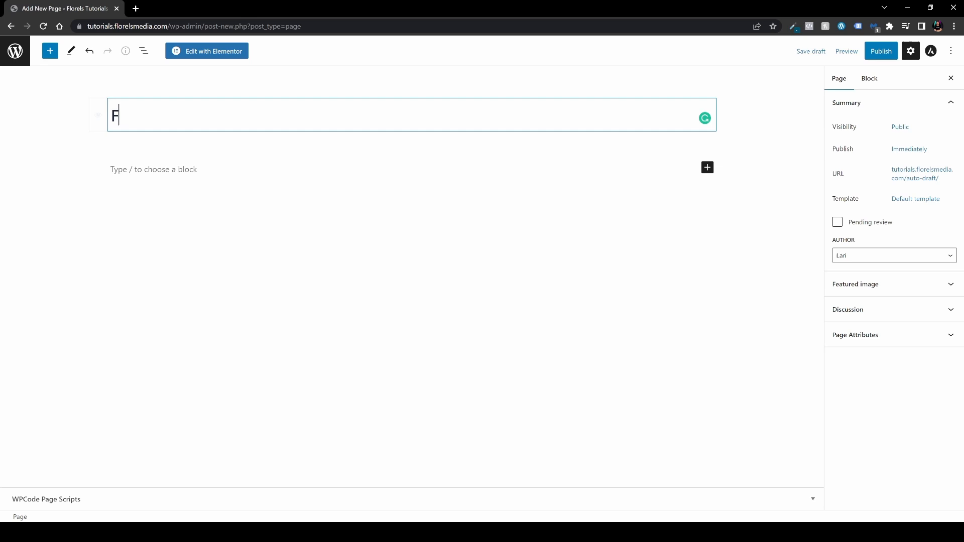
text(orm Test )
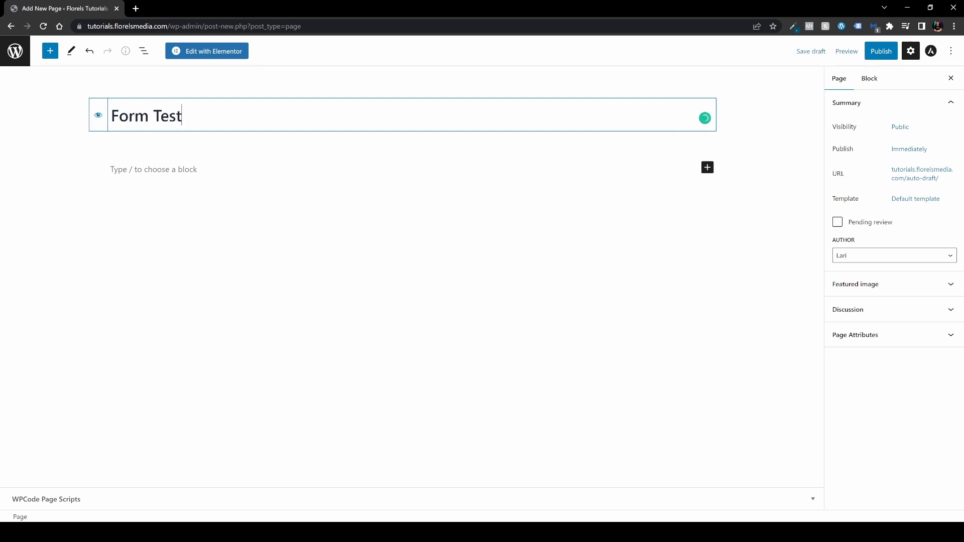
text(Page)
click(213, 51)
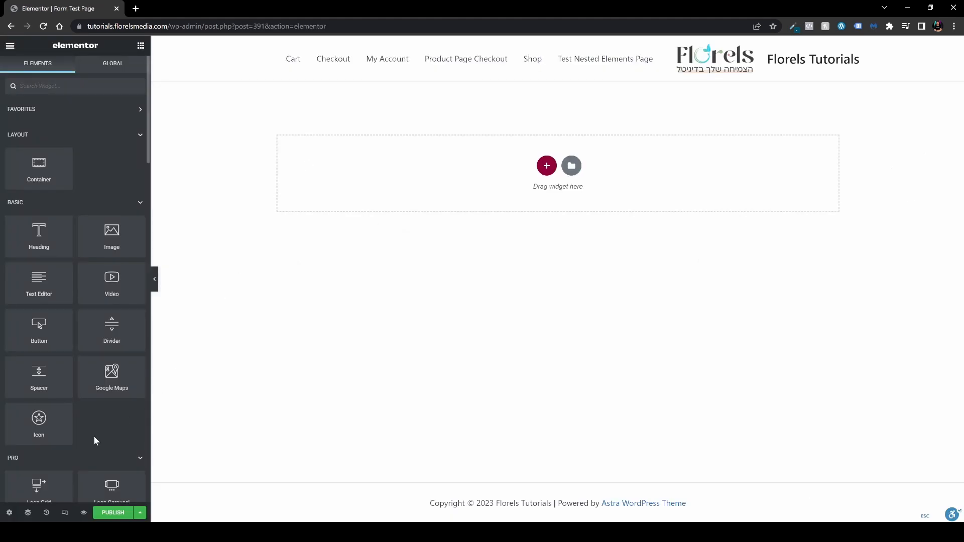
- Set the page layout to Elementor Canvas in the page settings
click(10, 514)
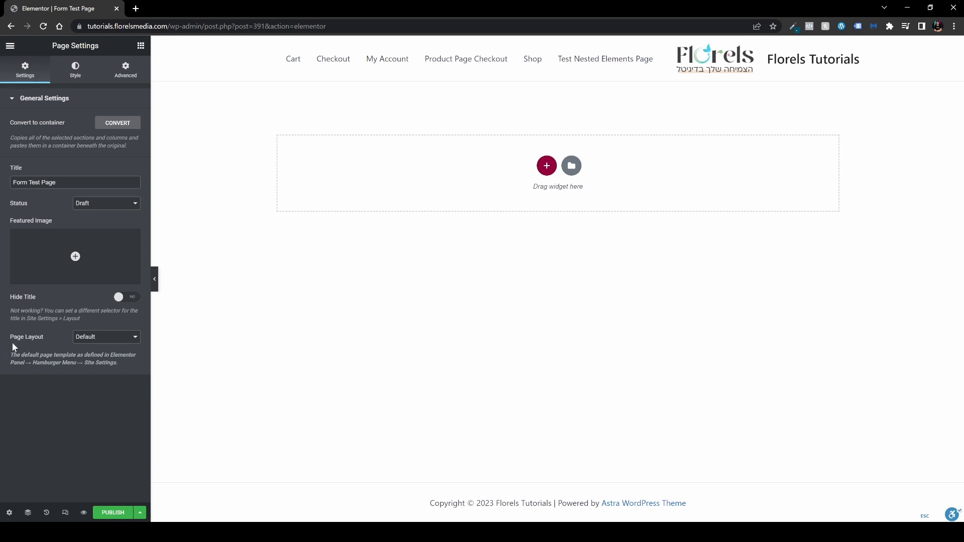
click(106, 337)
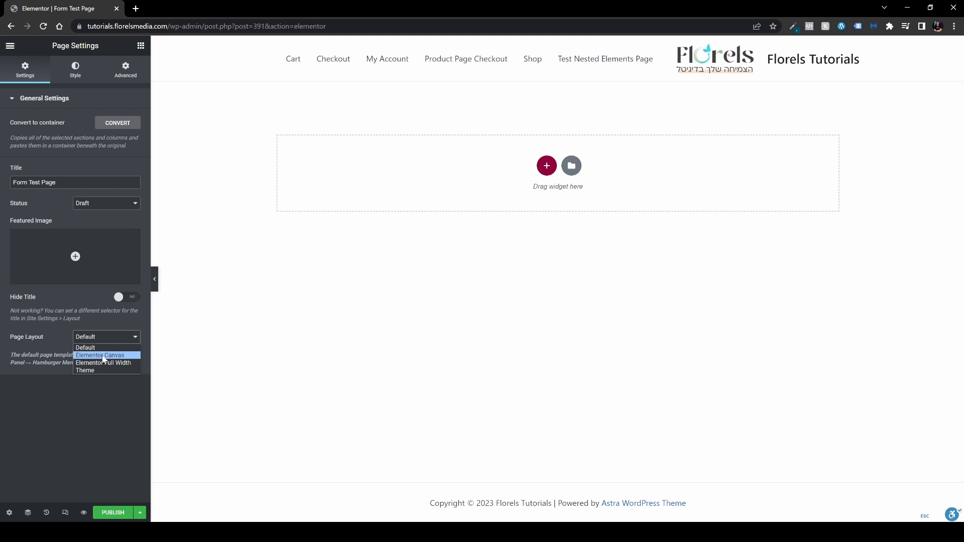
click(100, 355)
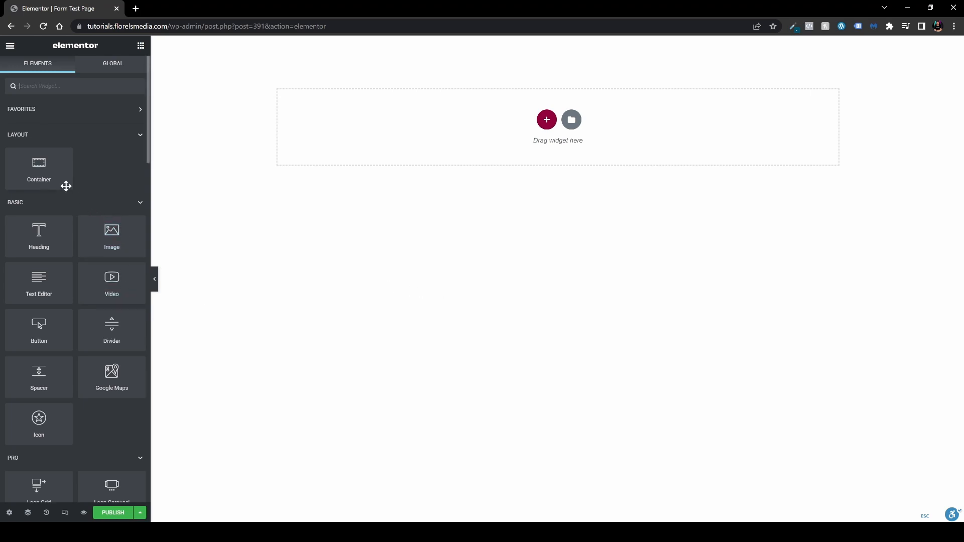
scroll(65, 185, down, 4)
- Add a Form widget to the empty page and select its container's advanced settings
drag(111, 285, 475, 154)
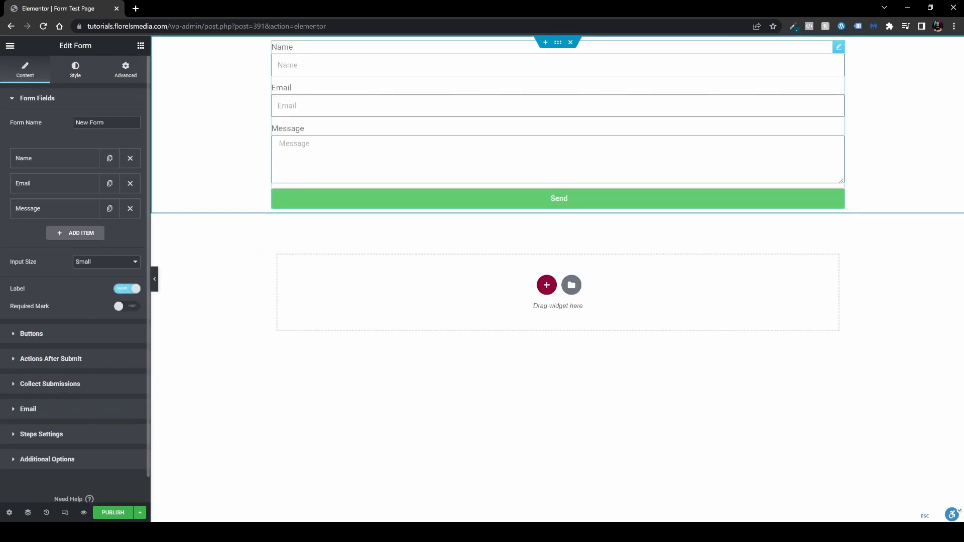
mouse_move(558, 121)
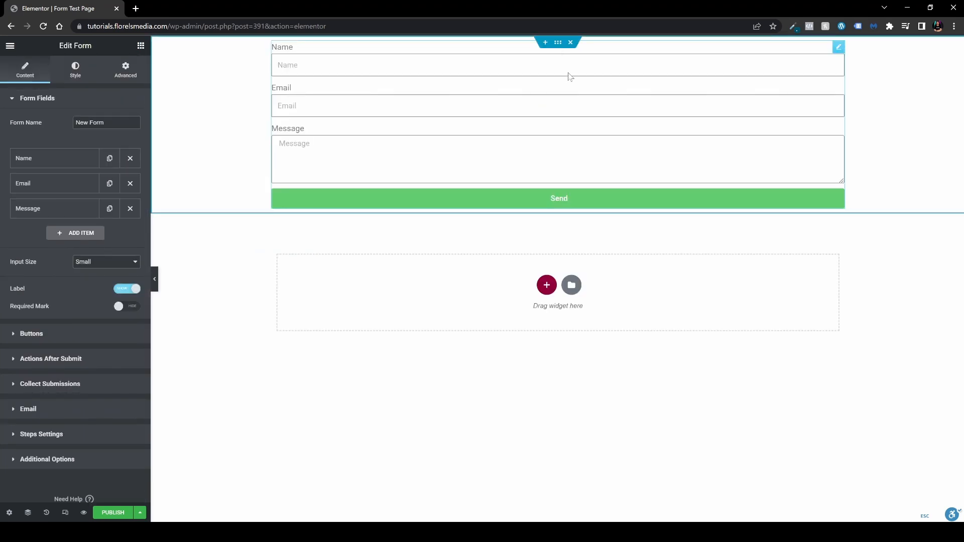
click(558, 43)
click(126, 69)
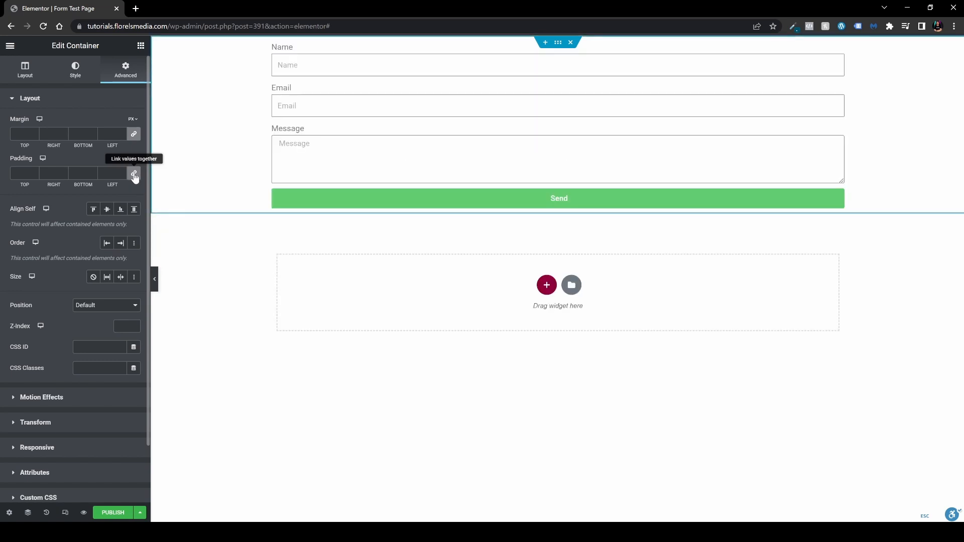
- Give the form container 3 em top padding and 4 em bottom padding
click(134, 175)
click(22, 173)
text(0)
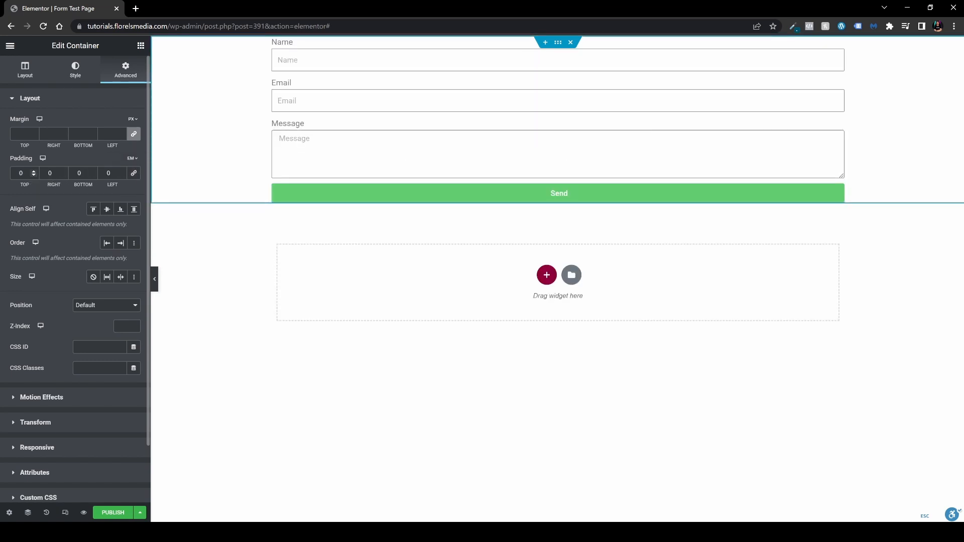
double_click(22, 173)
text(3)
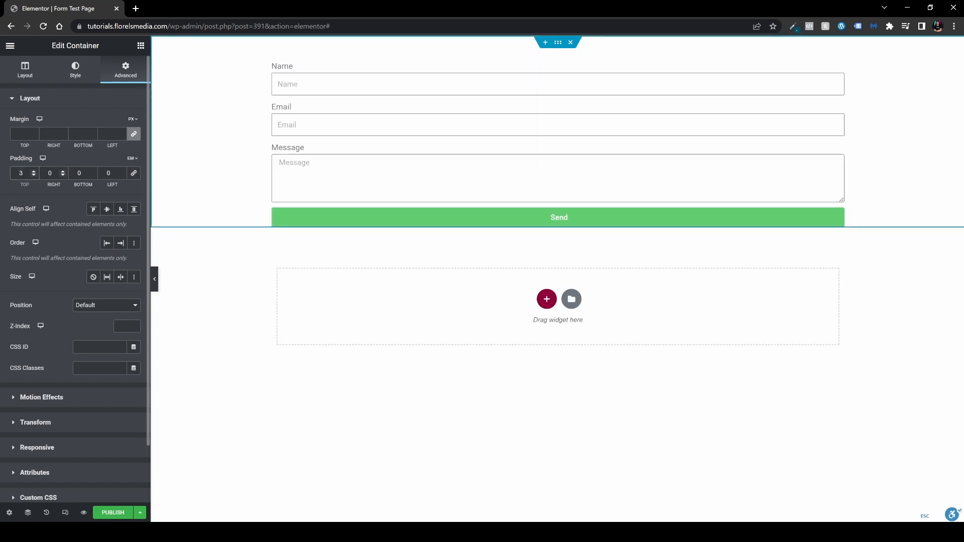
key(Tab)
key(Tab)
text(4)
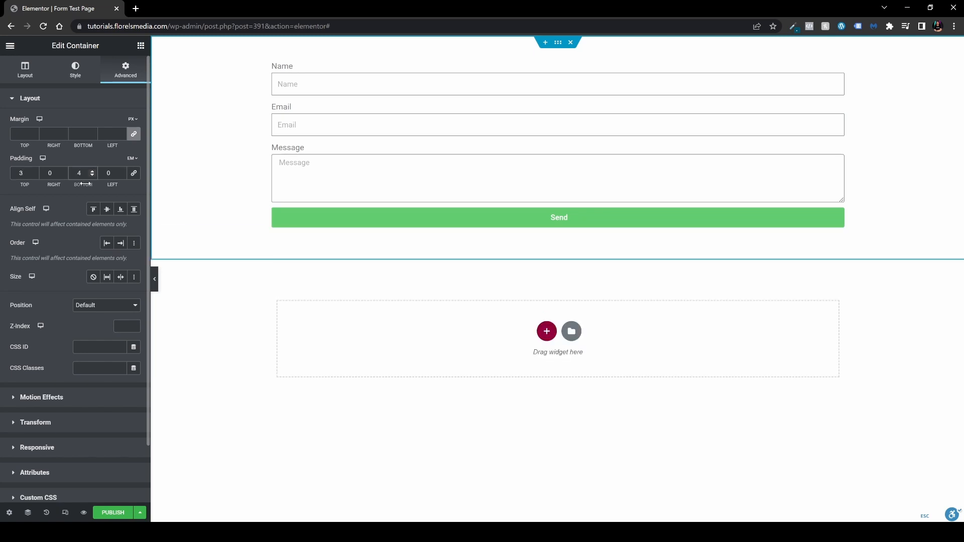
- Add a centred heading above the form and set its title to 'Form Test'
click(141, 46)
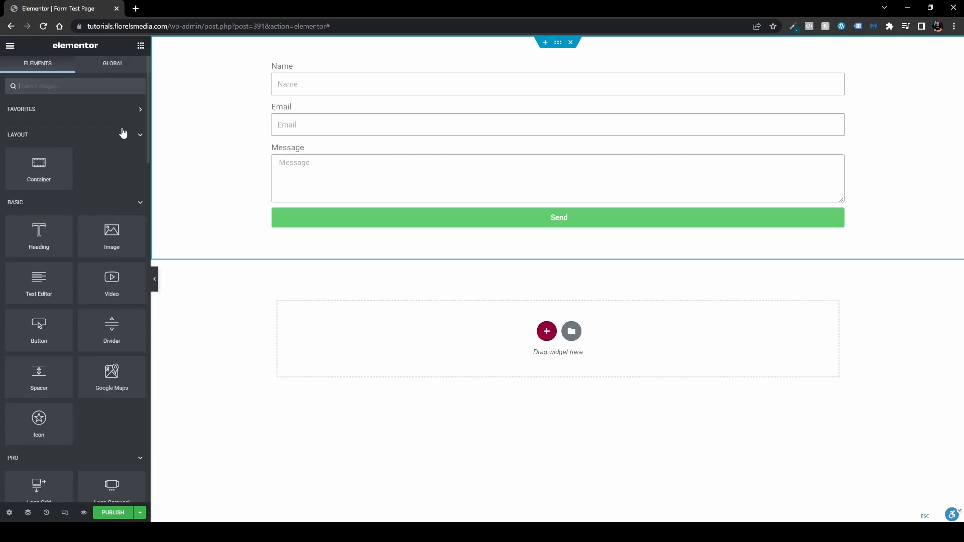
drag(39, 235, 433, 71)
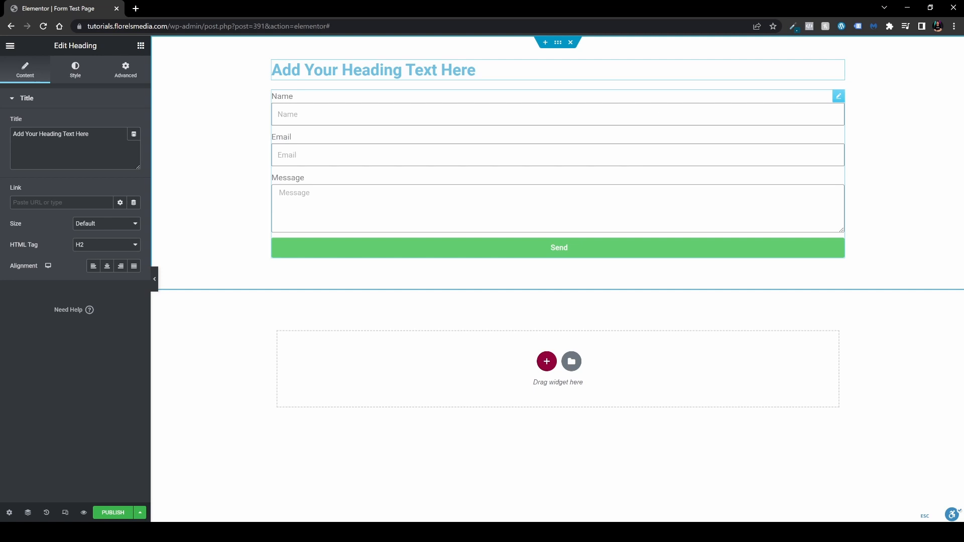
click(106, 267)
triple_click(50, 134)
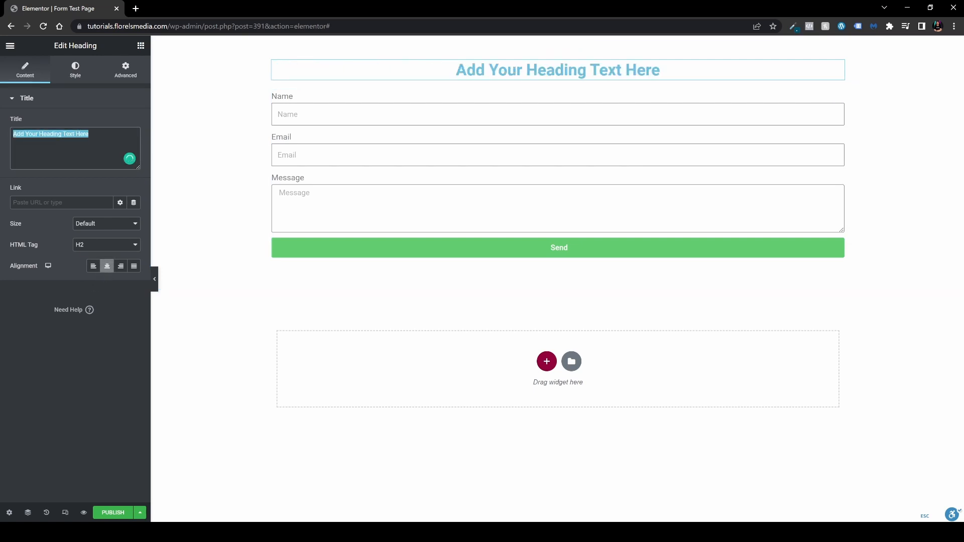
text(Form)
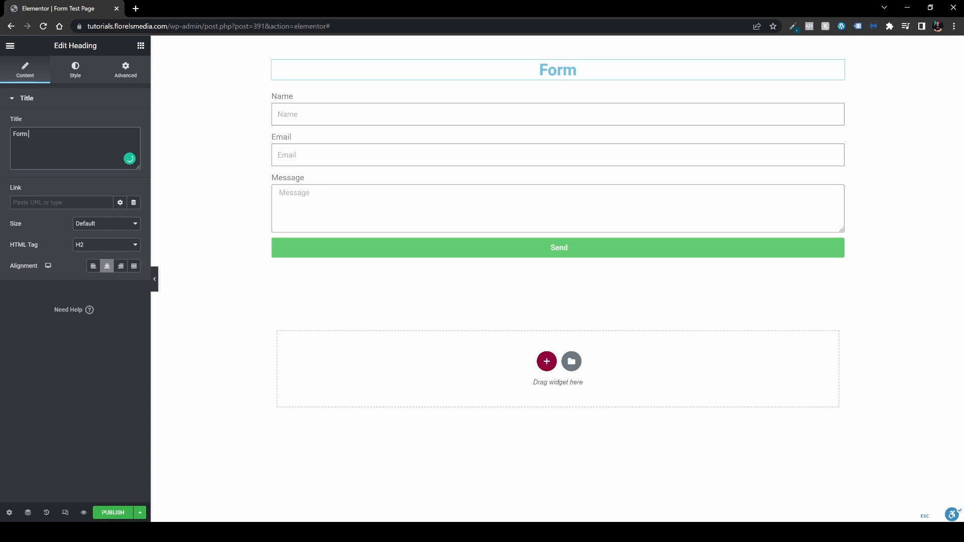
text( Test)
- Colour the heading text with Theme Color 4 and publish the page
click(75, 69)
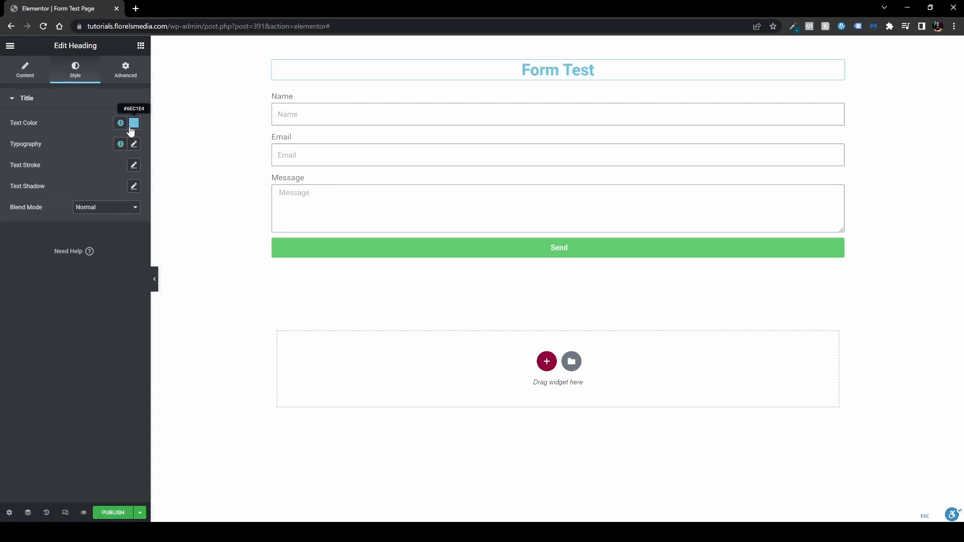
click(121, 123)
scroll(58, 226, down, 2)
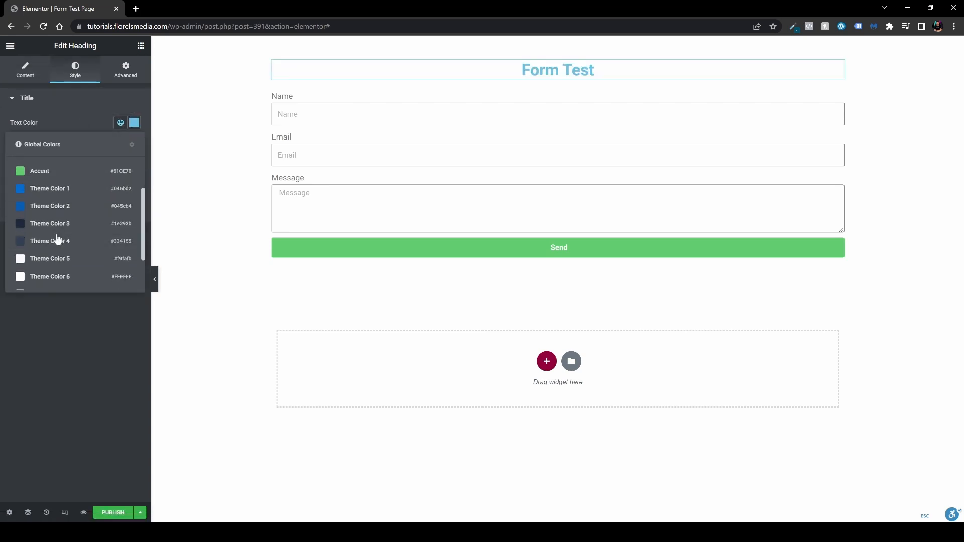
click(49, 241)
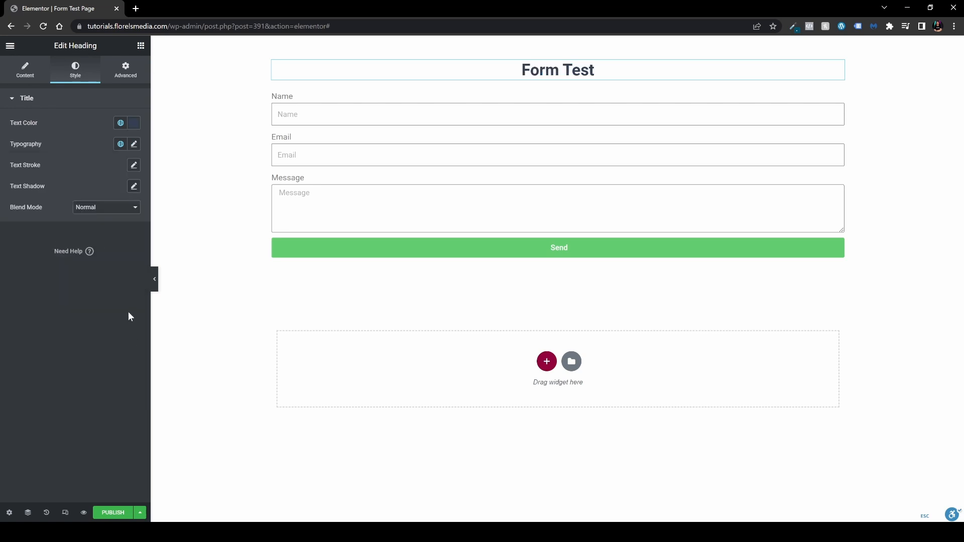
click(112, 512)
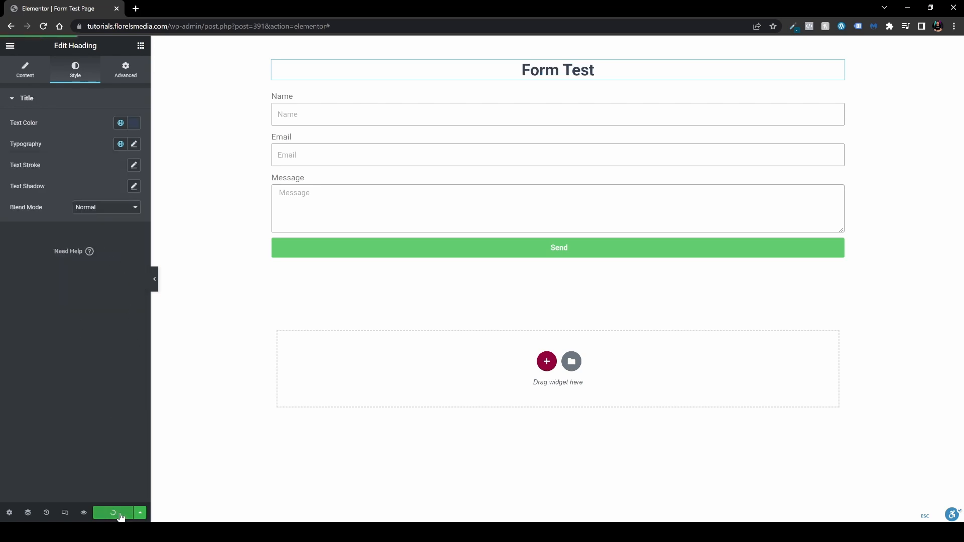
- Preview the live page, fill in Name, Email and Message, and send a test submission
click(84, 513)
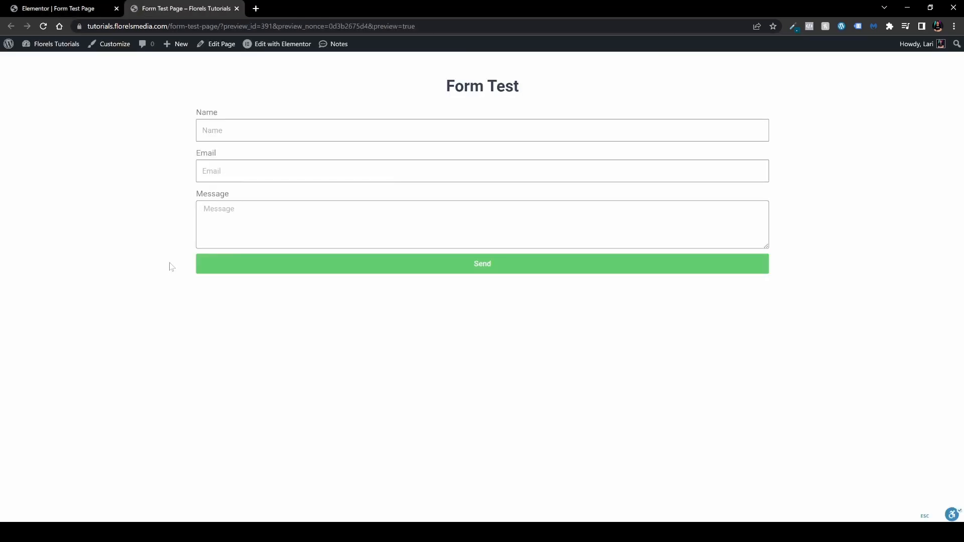
click(252, 130)
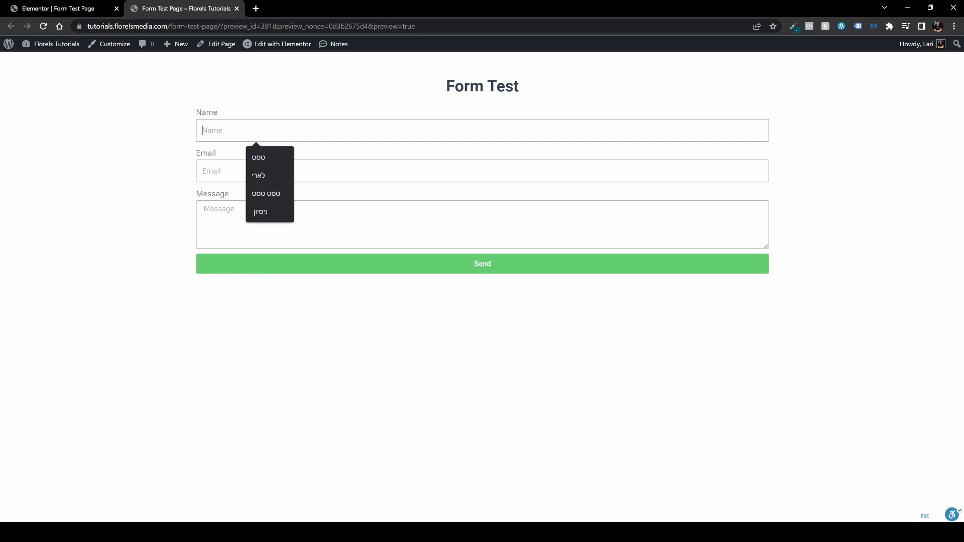
click(167, 135)
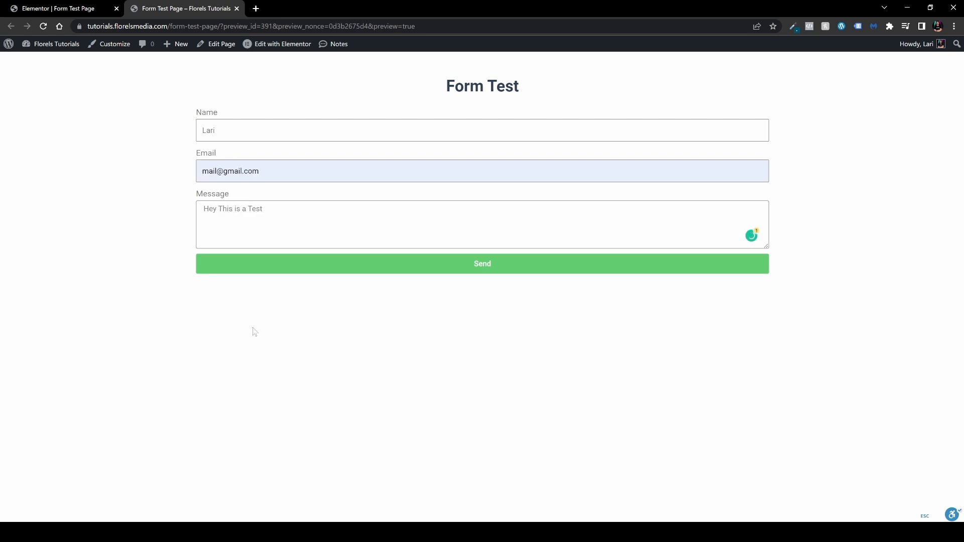
click(477, 269)
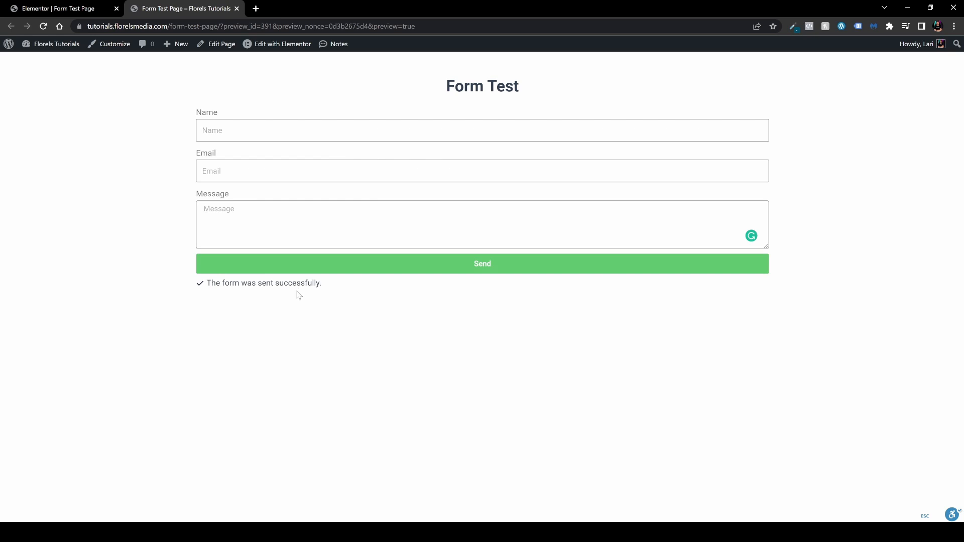
- View the test entry in Elementor Submissions, then return to the editor tab
click(47, 44)
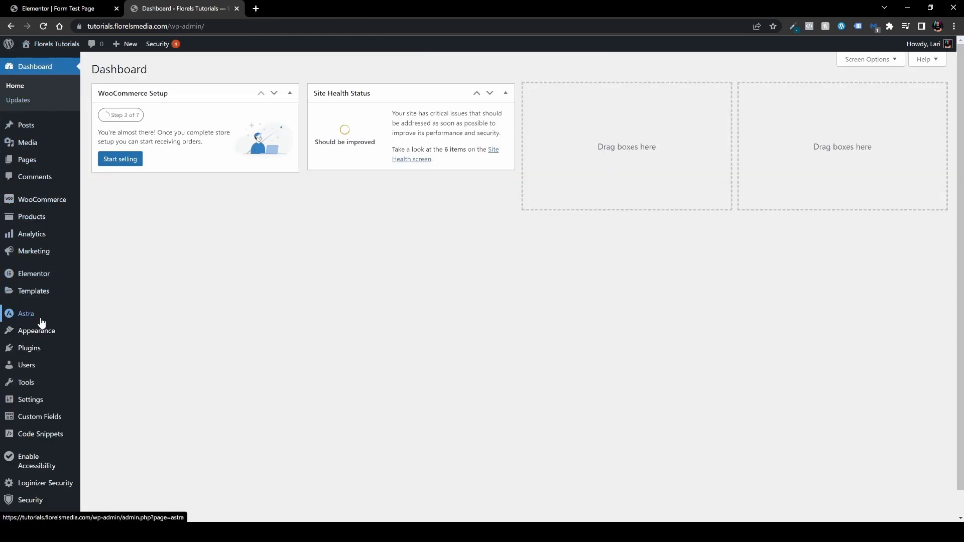
mouse_move(34, 273)
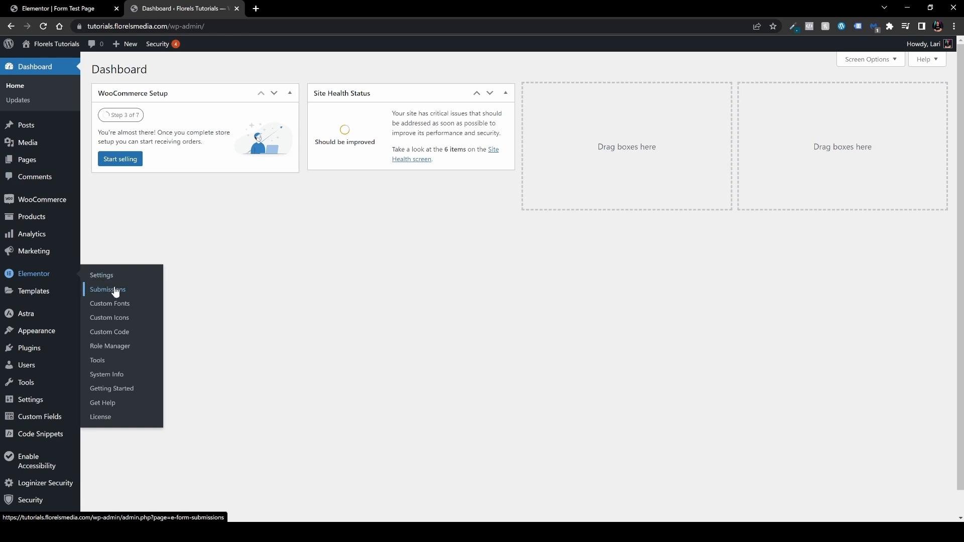
click(115, 292)
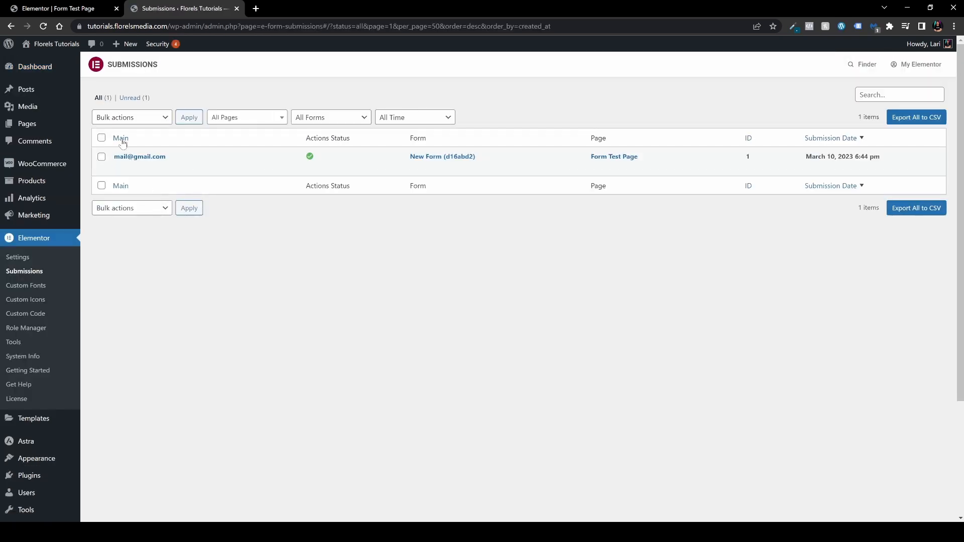
mouse_move(444, 161)
click(57, 8)
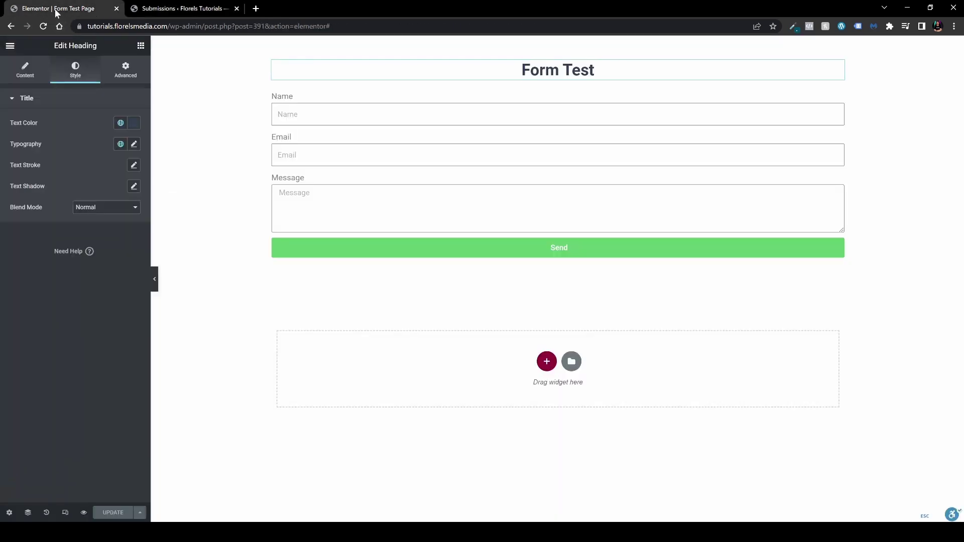
- Select the form widget, then switch back to the Submissions list tab
click(348, 136)
click(54, 126)
click(182, 8)
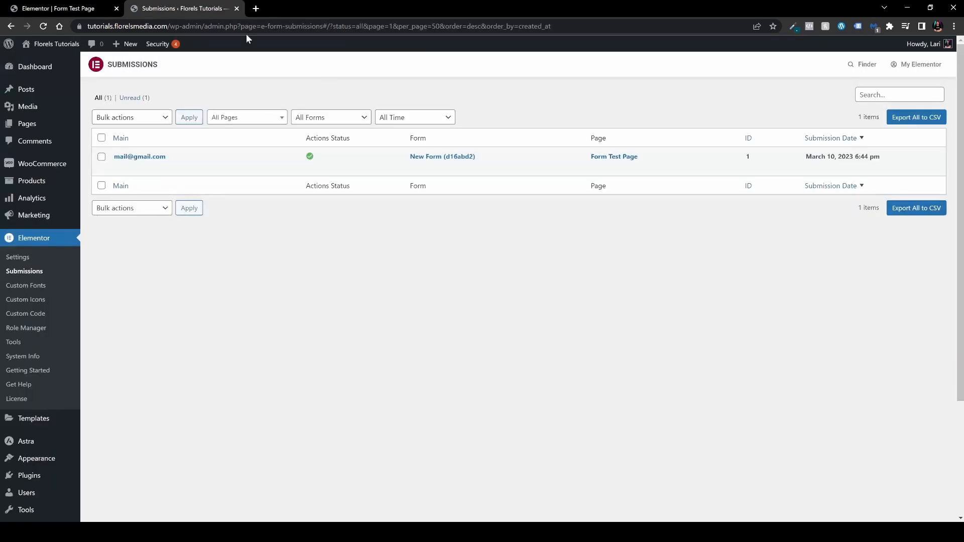